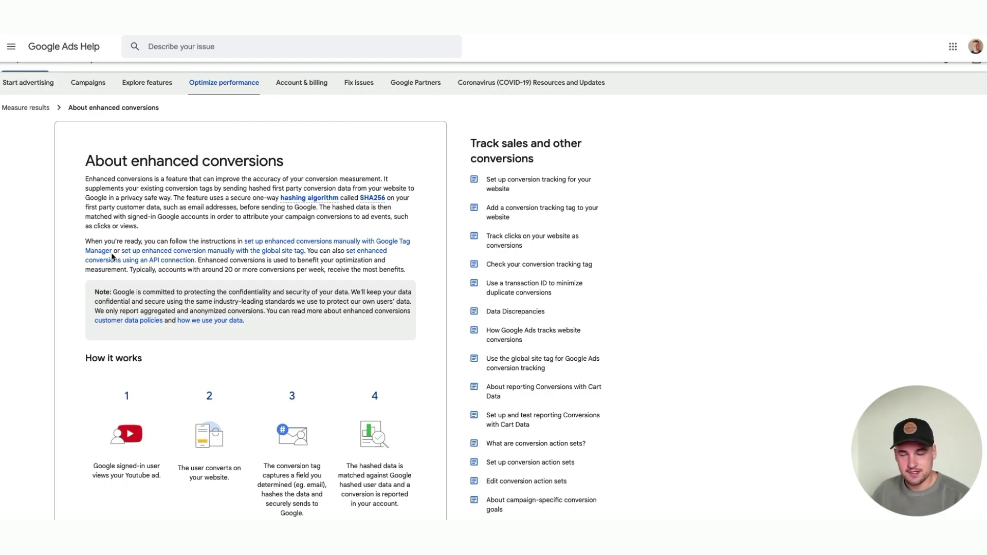
{"action": "scroll", "coordinate": [116, 257], "scroll_direction": "down", "scroll_amount": 2}
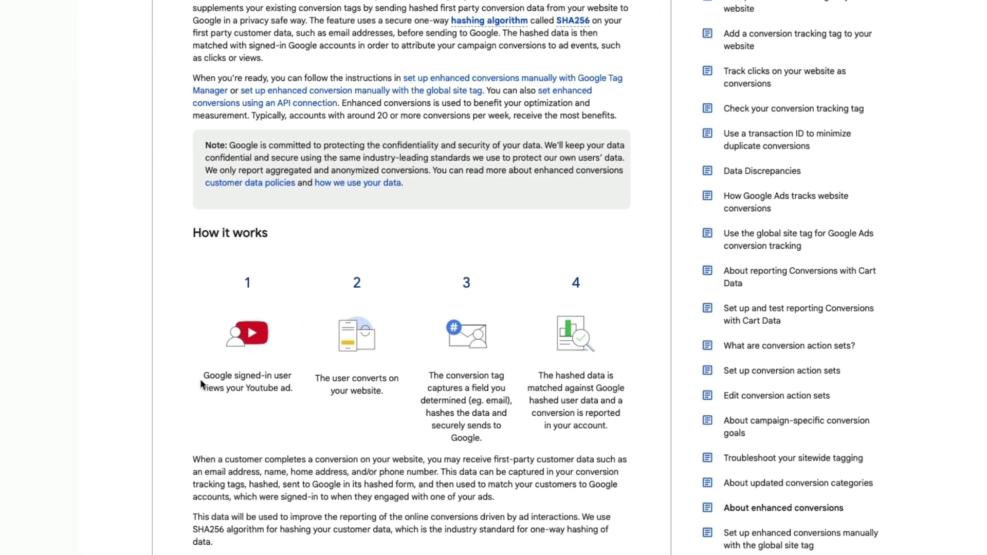
{"action": "key", "text": "Tab"}
{"action": "left_click_drag", "start_coordinate": [424, 380], "coordinate": [491, 444]}
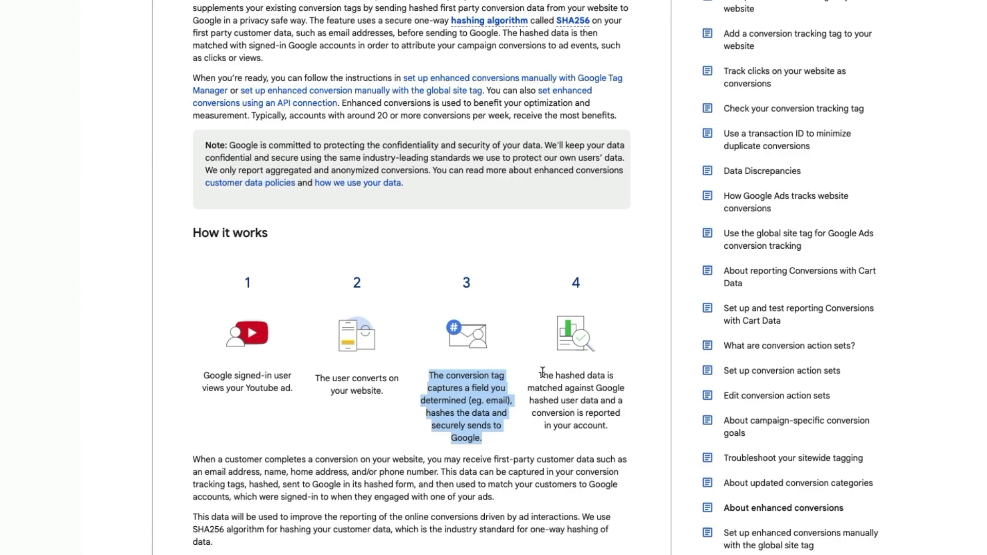
{"action": "left_click_drag", "start_coordinate": [543, 374], "coordinate": [624, 435]}
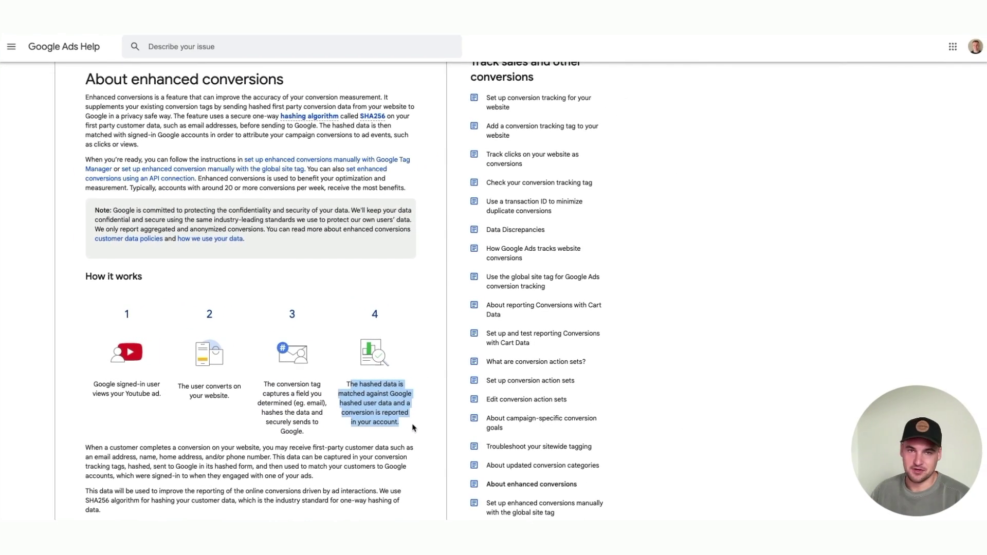
{"action": "left_click", "coordinate": [412, 427]}
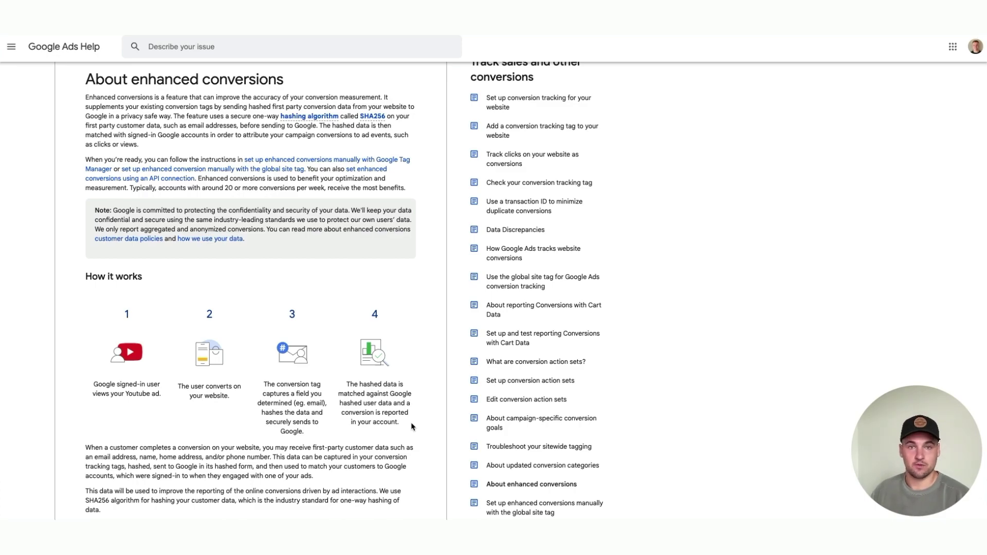
- Scroll the help article down, then back up to its top
{"action": "scroll", "coordinate": [375, 421], "scroll_direction": "down", "scroll_amount": 2}
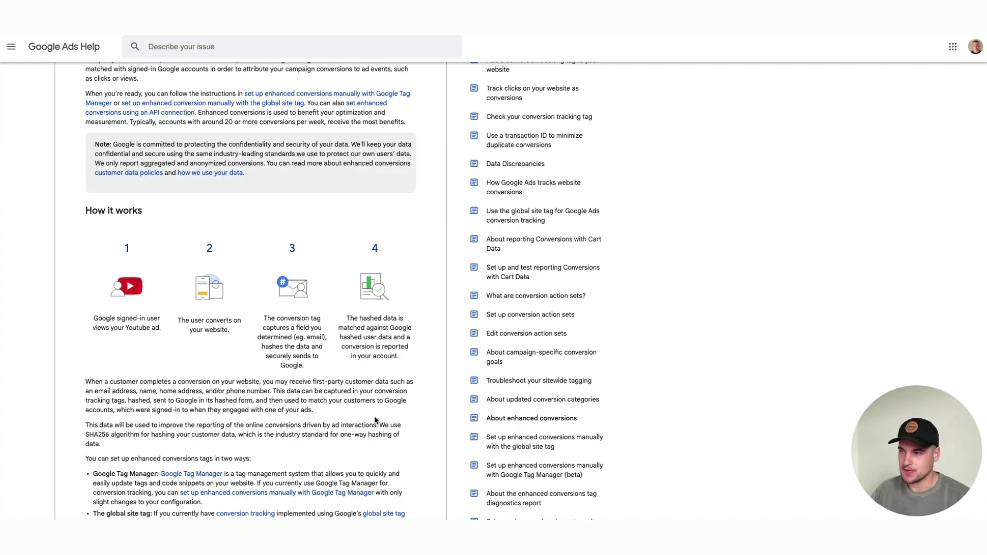
{"action": "scroll", "coordinate": [370, 394], "scroll_direction": "up", "scroll_amount": 3}
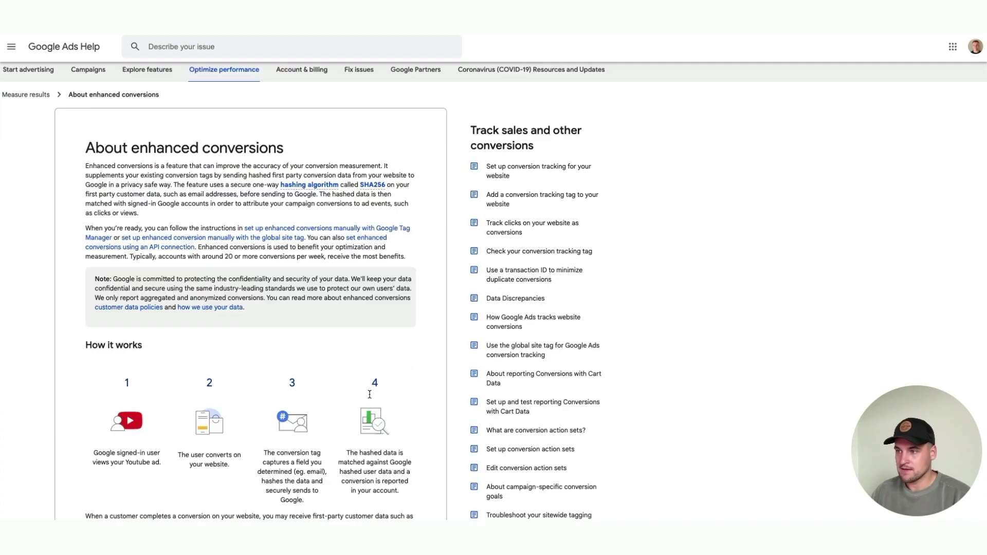
{"action": "scroll", "coordinate": [370, 395], "scroll_direction": "up", "scroll_amount": 1}
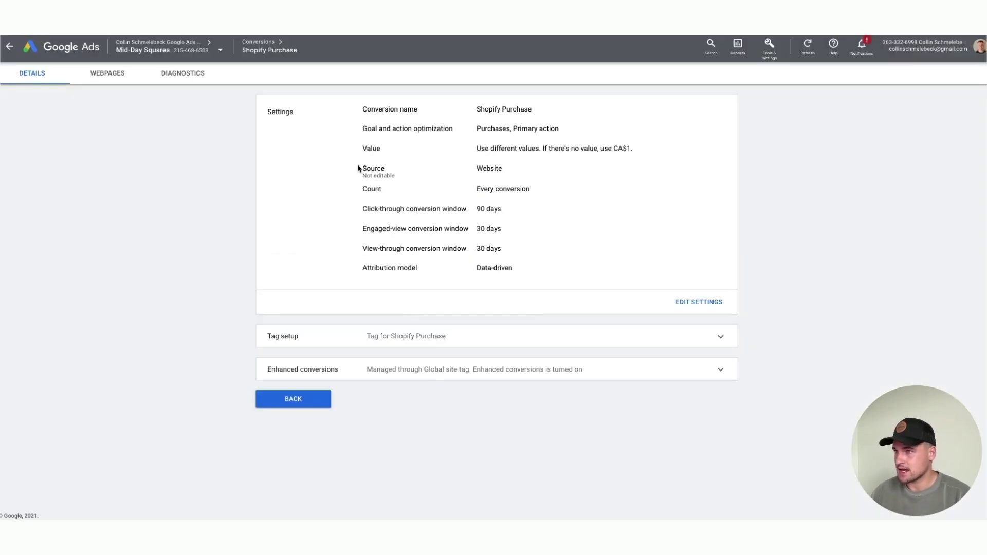
{"action": "left_click", "coordinate": [769, 45]}
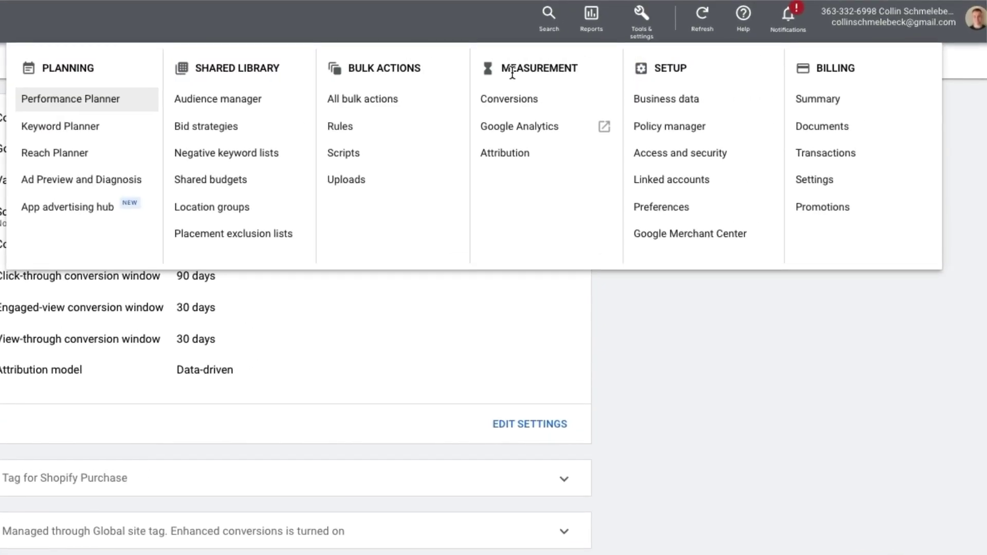
{"action": "left_click", "coordinate": [520, 97]}
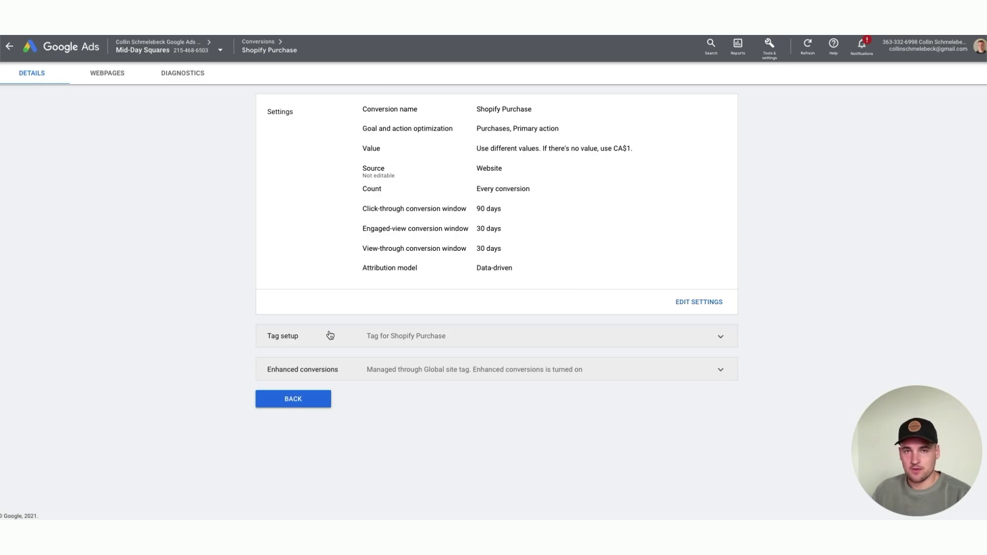
- Expand Enhanced conversions and review its Automatic setup sending customer Email
{"action": "left_click", "coordinate": [327, 378]}
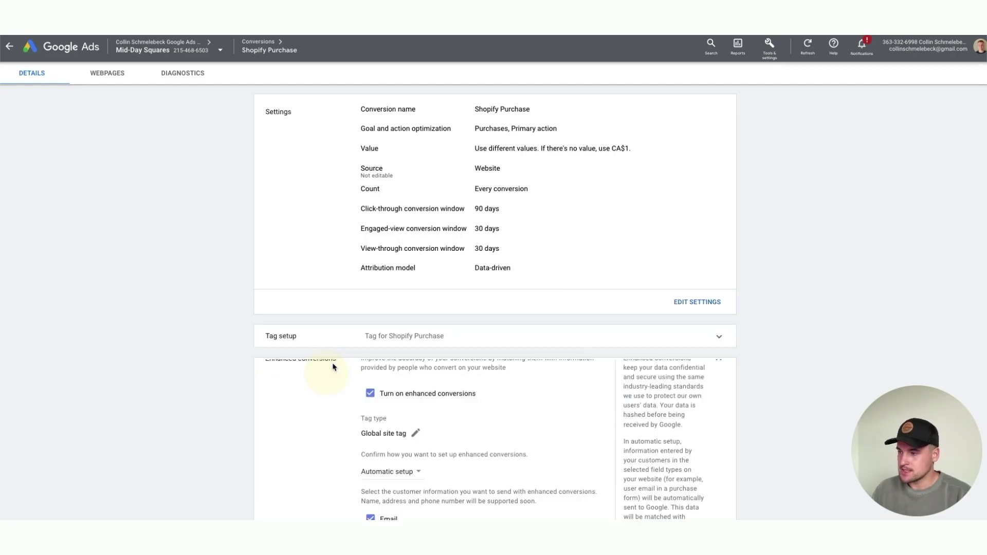
{"action": "scroll", "coordinate": [334, 388], "scroll_direction": "down", "scroll_amount": 1}
{"action": "scroll", "coordinate": [335, 388], "scroll_direction": "down", "scroll_amount": 1}
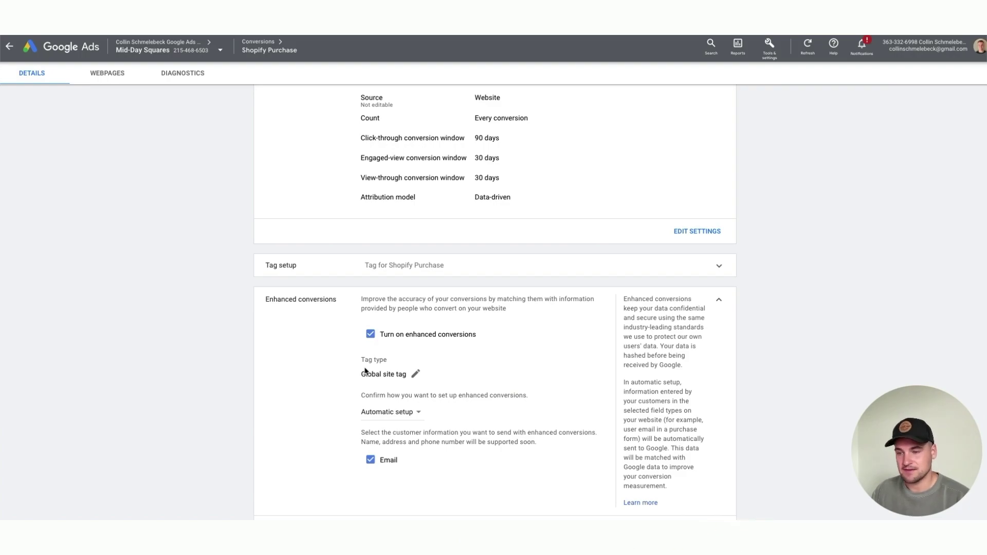
{"action": "scroll", "coordinate": [372, 317], "scroll_direction": "down", "scroll_amount": 2}
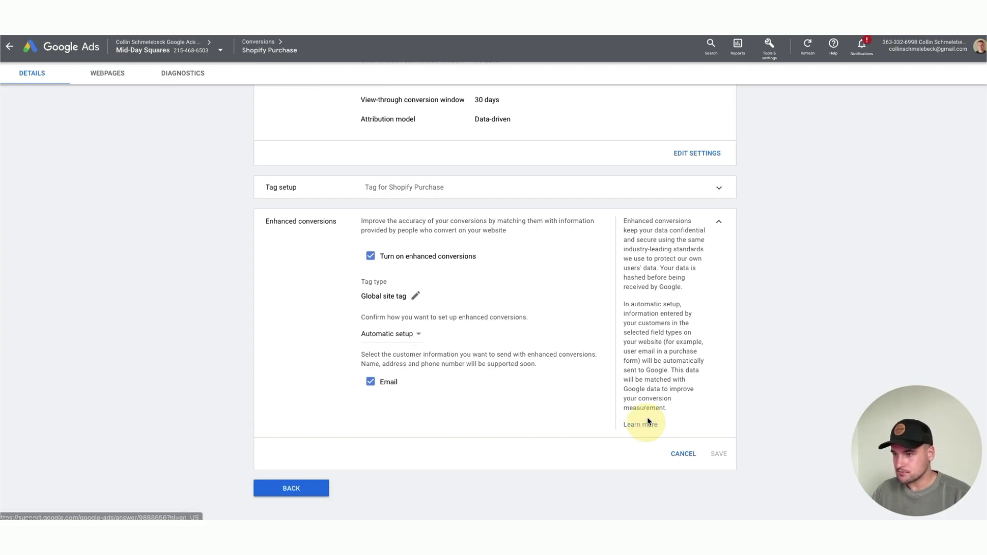
- Open the enhanced conversions help and read the conversion tracking setup article
{"action": "left_click", "coordinate": [701, 154]}
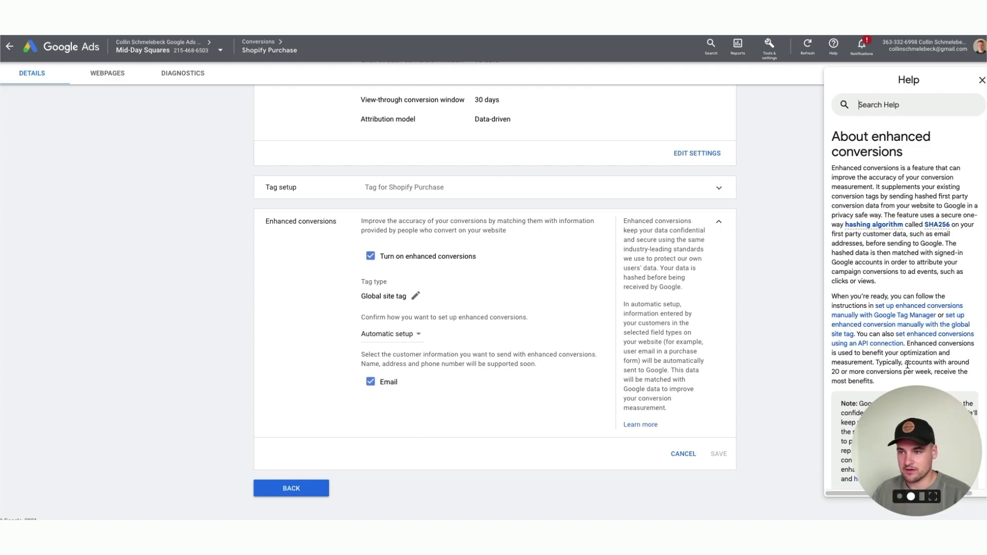
{"action": "scroll", "coordinate": [895, 335], "scroll_direction": "down", "scroll_amount": 10}
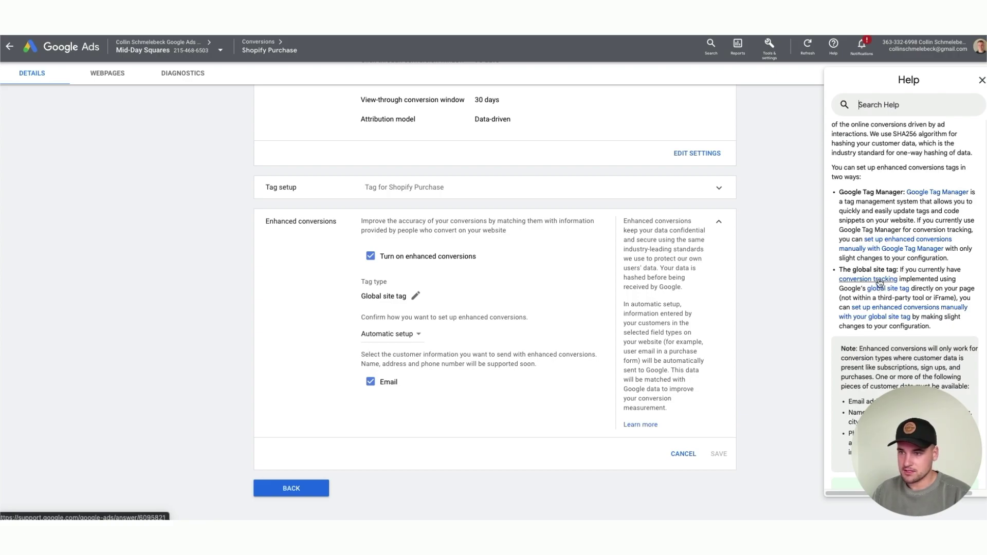
{"action": "left_click", "coordinate": [880, 280]}
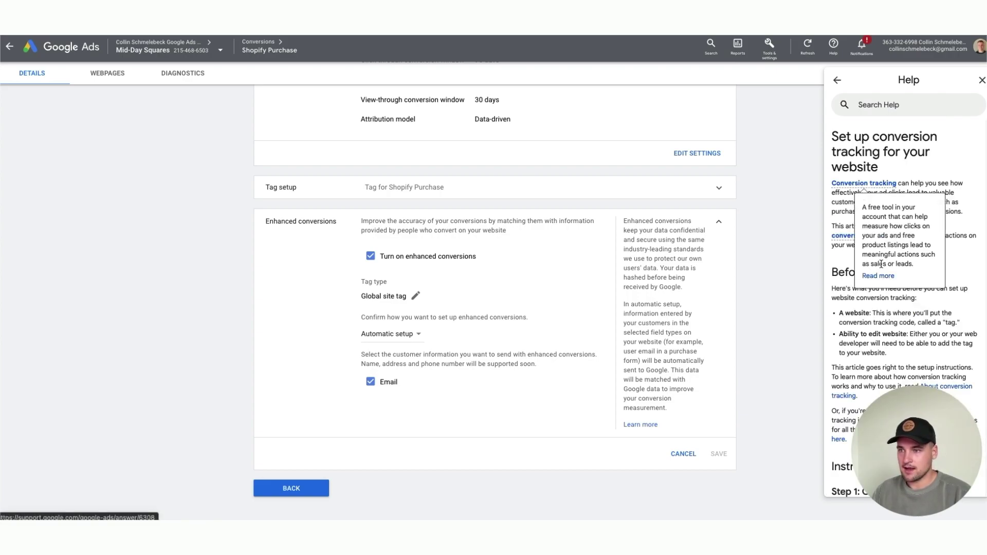
{"action": "scroll", "coordinate": [881, 264], "scroll_direction": "down", "scroll_amount": 6}
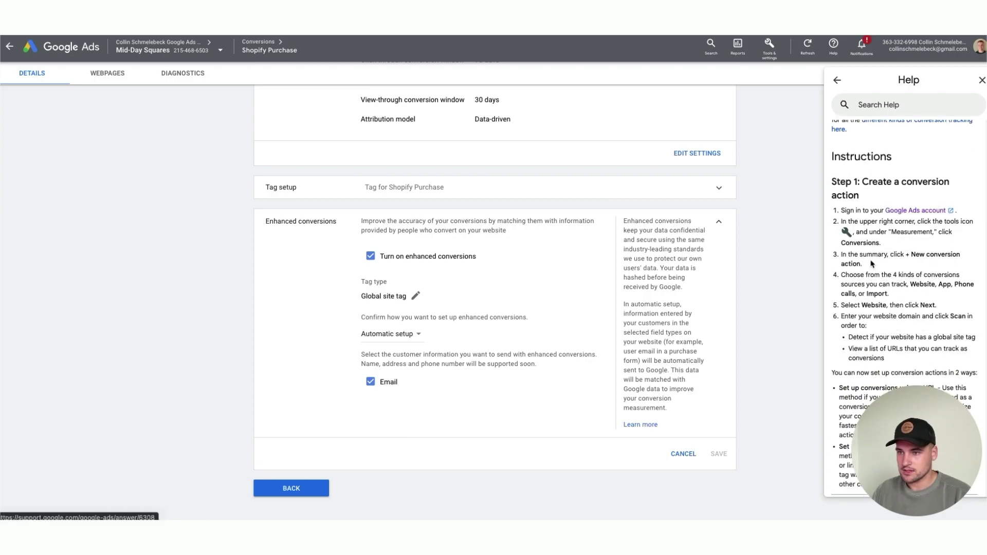
{"action": "scroll", "coordinate": [873, 264], "scroll_direction": "down", "scroll_amount": 10}
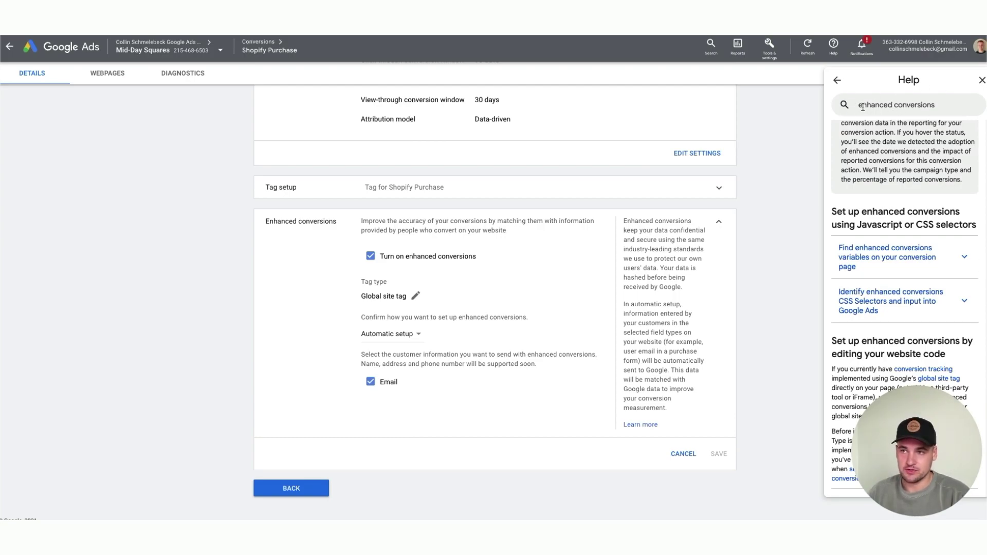
{"action": "scroll", "coordinate": [874, 139], "scroll_direction": "up", "scroll_amount": 10}
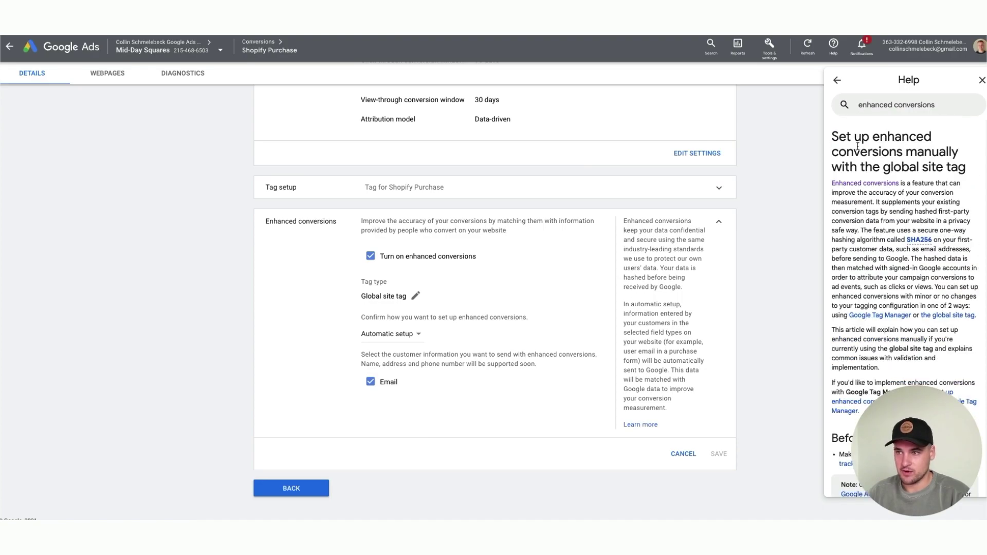
{"action": "left_click_drag", "start_coordinate": [833, 134], "coordinate": [969, 174]}
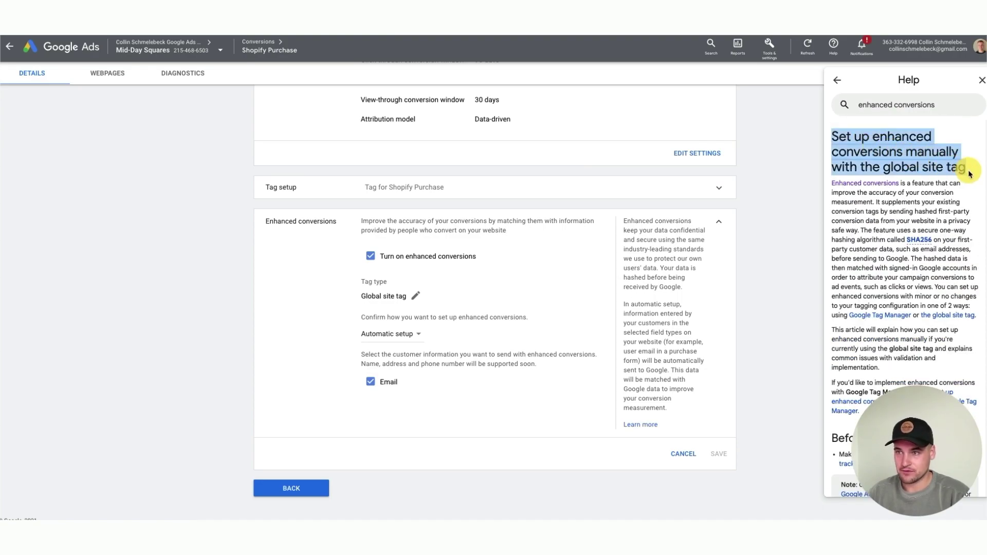
{"action": "scroll", "coordinate": [951, 195], "scroll_direction": "down", "scroll_amount": 15}
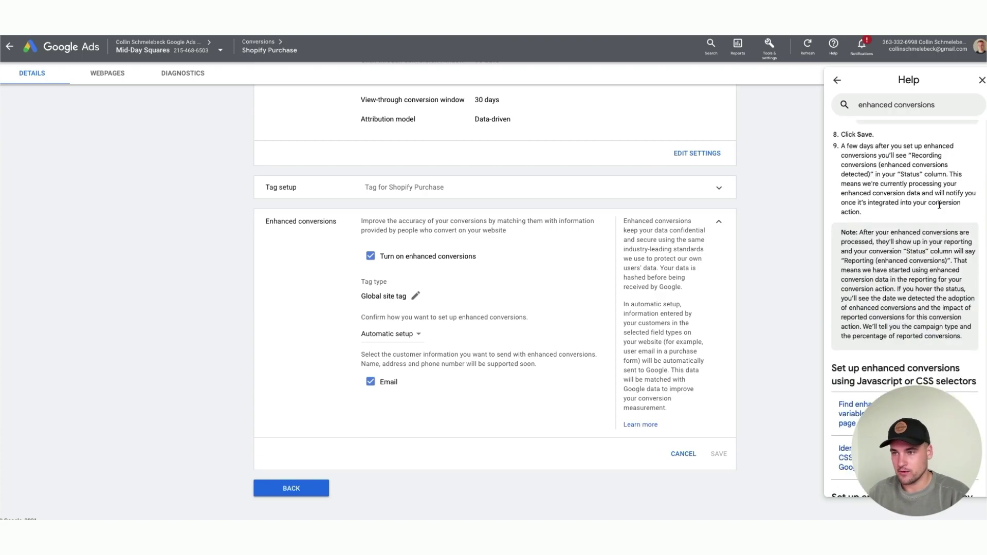
{"action": "scroll", "coordinate": [940, 207], "scroll_direction": "up", "scroll_amount": 5}
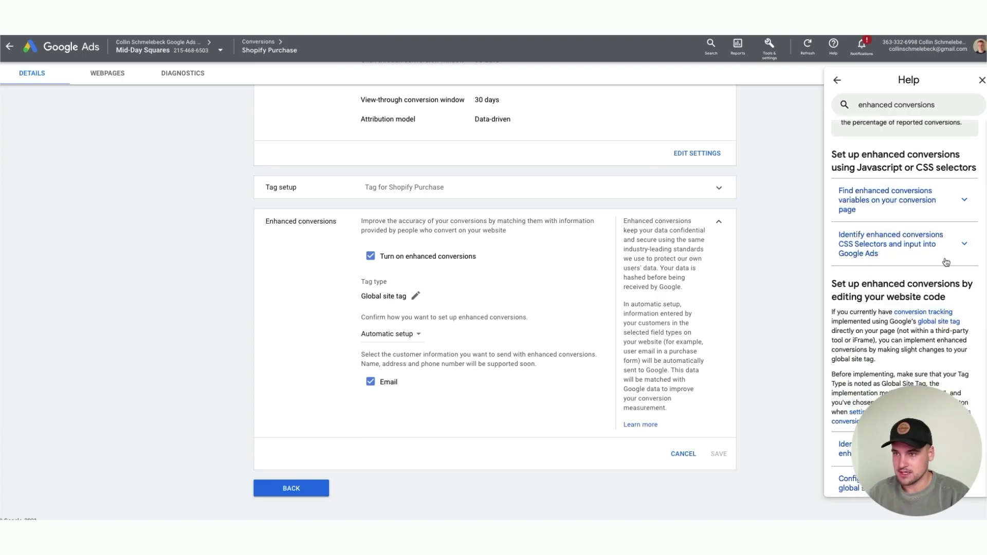
{"action": "scroll", "coordinate": [907, 259], "scroll_direction": "down", "scroll_amount": 5}
{"action": "scroll", "coordinate": [907, 258], "scroll_direction": "up", "scroll_amount": 5}
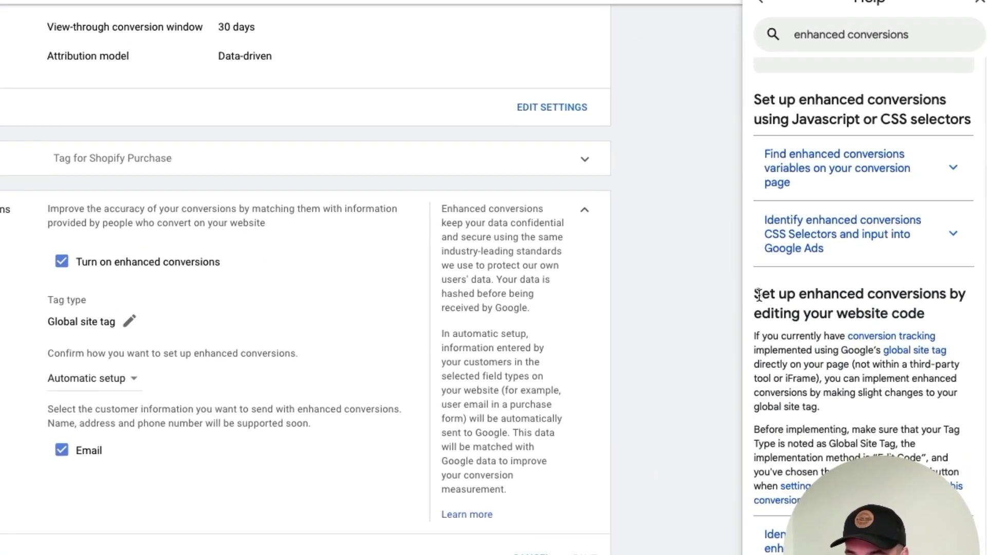
{"action": "left_click_drag", "start_coordinate": [833, 278], "coordinate": [951, 292]}
{"action": "scroll", "coordinate": [928, 316], "scroll_direction": "down", "scroll_amount": 5}
{"action": "left_click", "coordinate": [928, 315]}
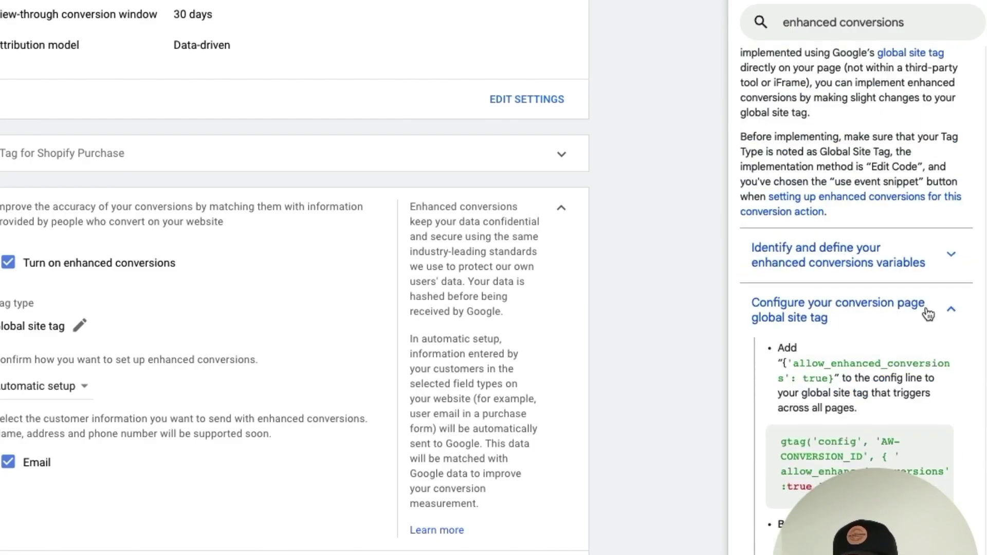
{"action": "left_click", "coordinate": [949, 312]}
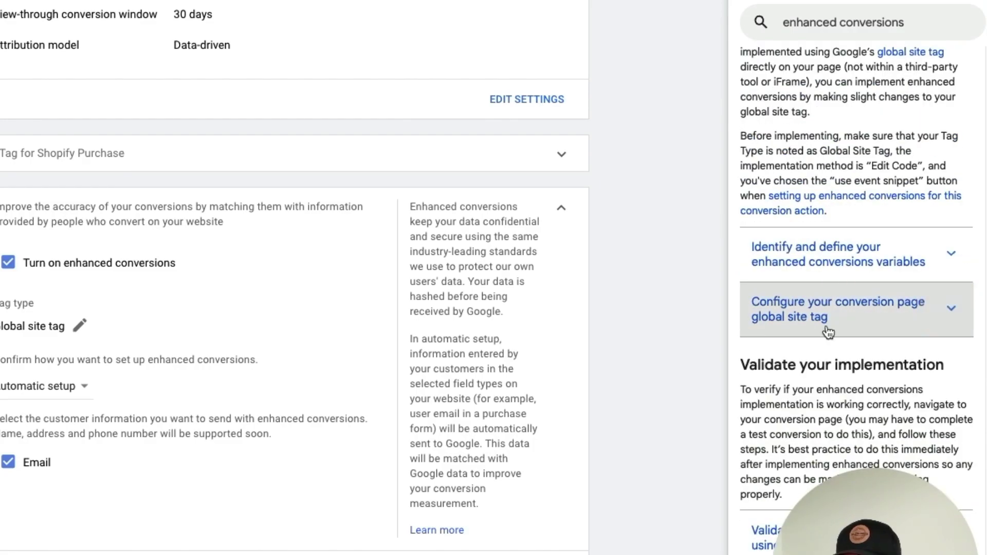
{"action": "left_click", "coordinate": [839, 326]}
{"action": "scroll", "coordinate": [820, 303], "scroll_direction": "down", "scroll_amount": 2}
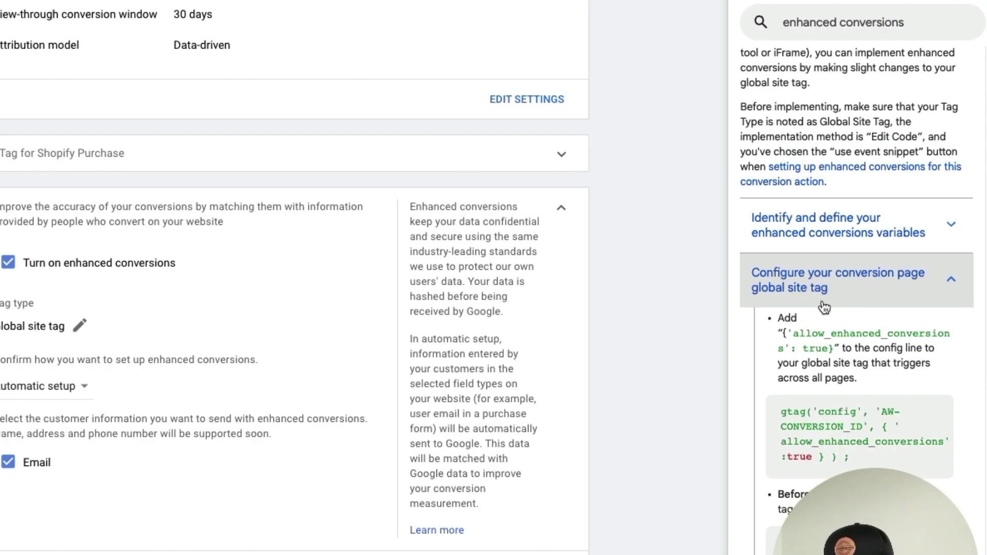
{"action": "scroll", "coordinate": [820, 300], "scroll_direction": "down", "scroll_amount": 5}
{"action": "scroll", "coordinate": [828, 305], "scroll_direction": "up", "scroll_amount": 2}
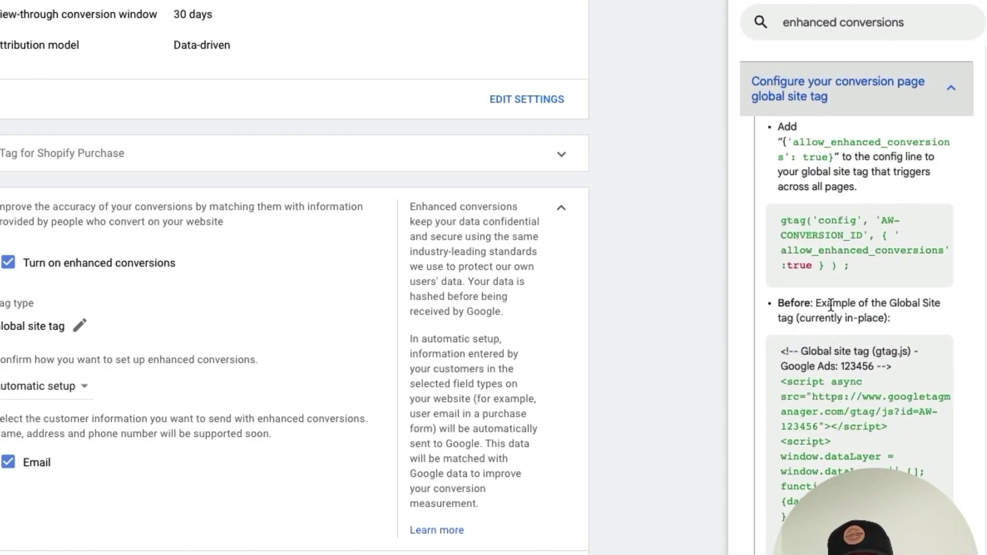
{"action": "left_click_drag", "start_coordinate": [780, 141], "coordinate": [844, 158]}
{"action": "scroll", "coordinate": [869, 216], "scroll_direction": "down", "scroll_amount": 1}
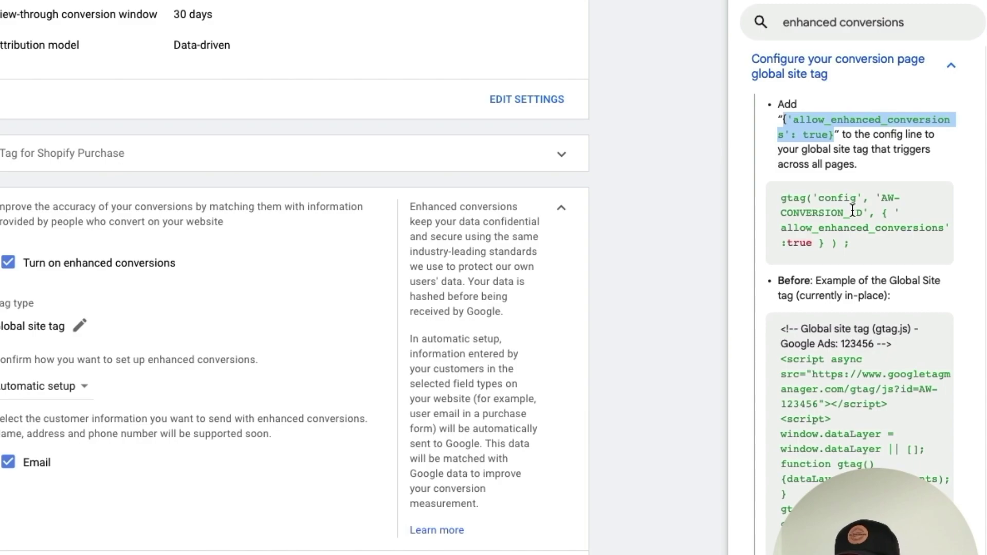
{"action": "left_click_drag", "start_coordinate": [883, 213], "coordinate": [894, 251]}
{"action": "scroll", "coordinate": [866, 252], "scroll_direction": "down", "scroll_amount": 3}
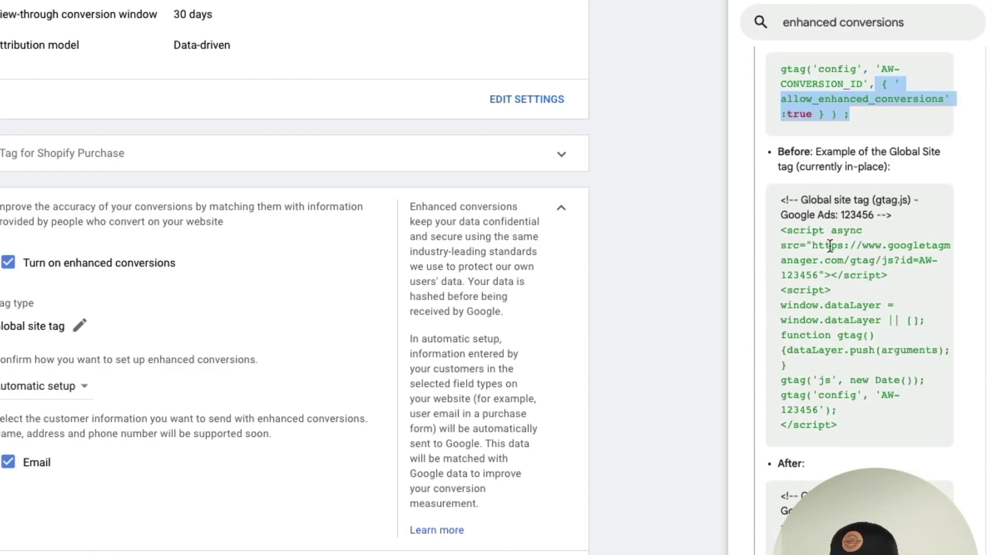
{"action": "scroll", "coordinate": [829, 244], "scroll_direction": "down", "scroll_amount": 10}
{"action": "scroll", "coordinate": [829, 244], "scroll_direction": "up", "scroll_amount": 6}
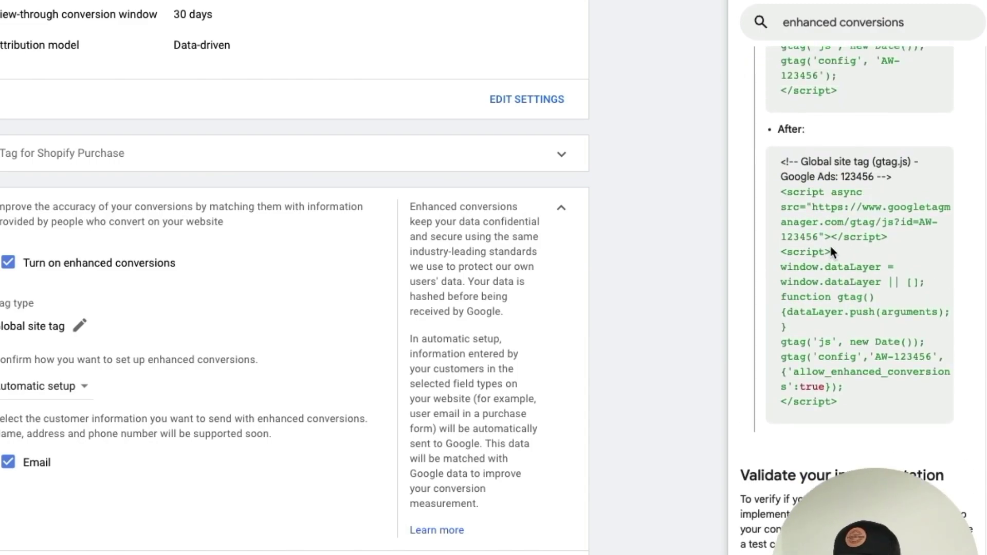
{"action": "scroll", "coordinate": [833, 248], "scroll_direction": "down", "scroll_amount": 2}
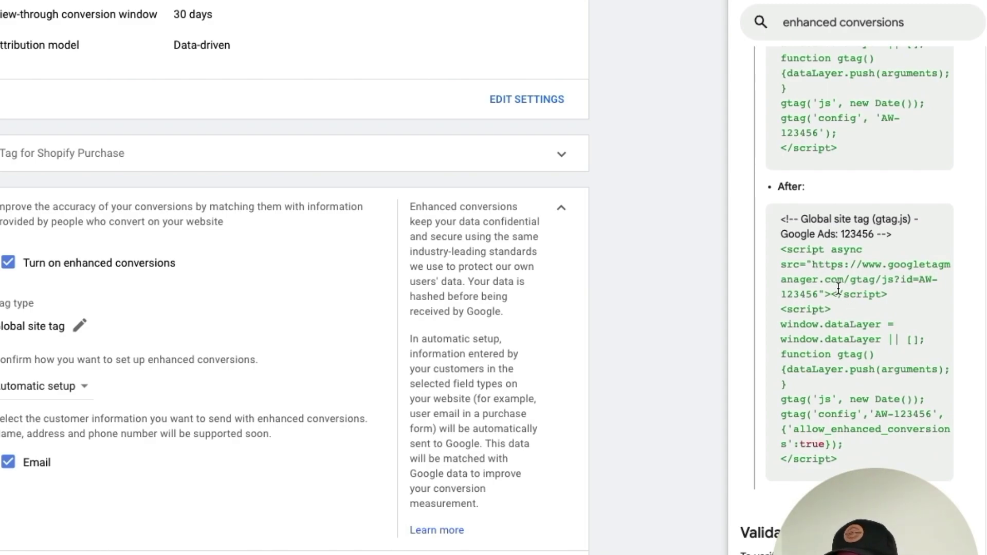
{"action": "scroll", "coordinate": [838, 334], "scroll_direction": "down", "scroll_amount": 1}
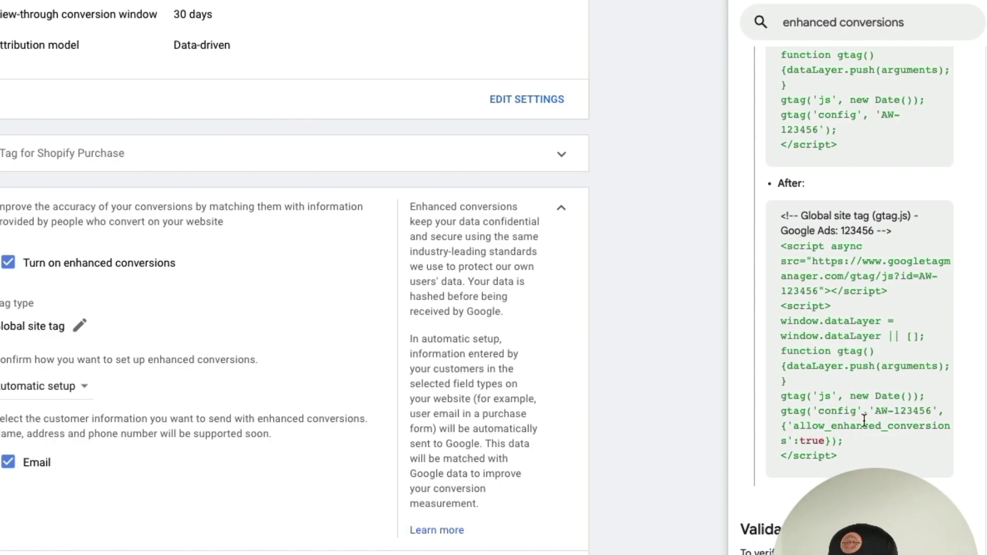
{"action": "left_click_drag", "start_coordinate": [944, 411], "coordinate": [875, 414]}
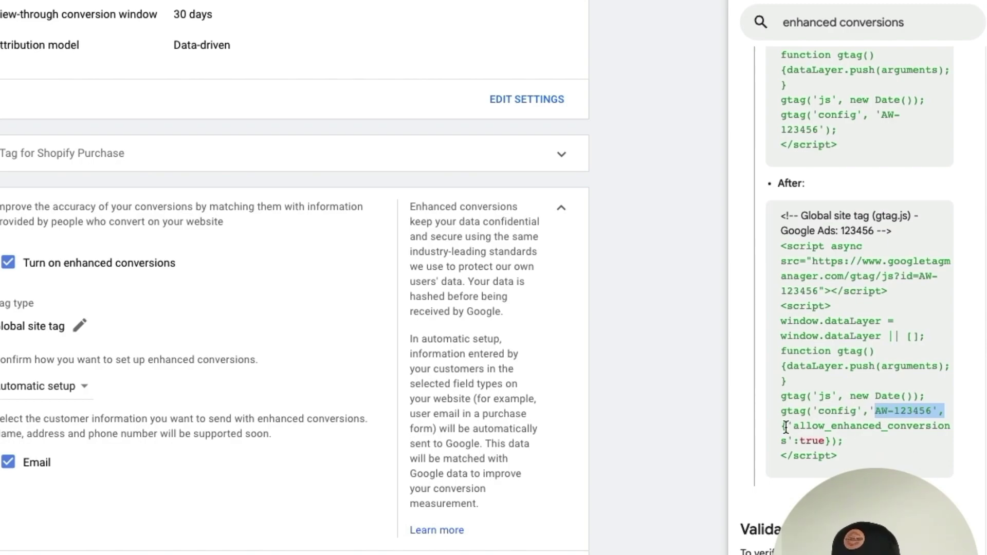
{"action": "left_click_drag", "start_coordinate": [782, 426], "coordinate": [897, 447]}
- Cancel the Enhanced conversions section without changes and open the Diagnostics tab
{"action": "left_click", "coordinate": [896, 439]}
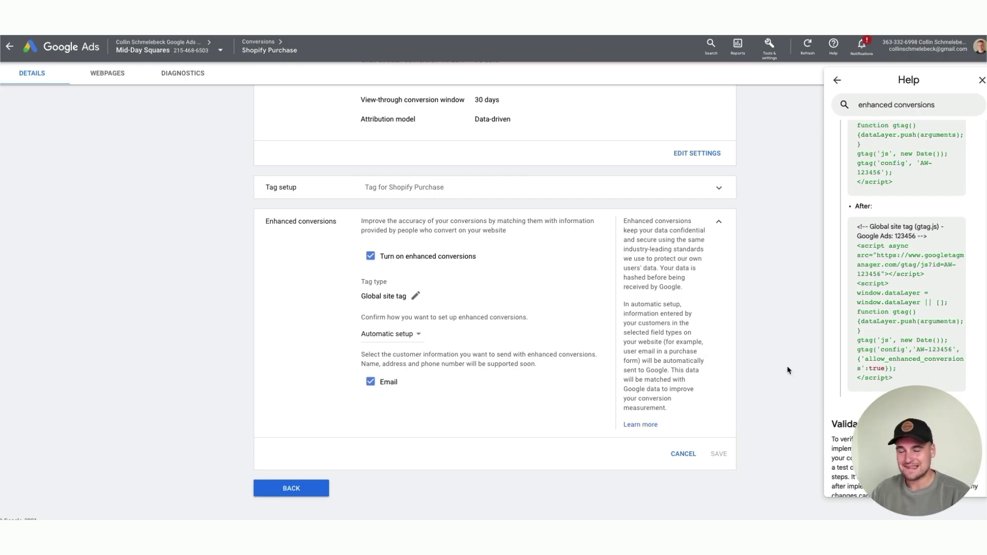
{"action": "left_click", "coordinate": [683, 454]}
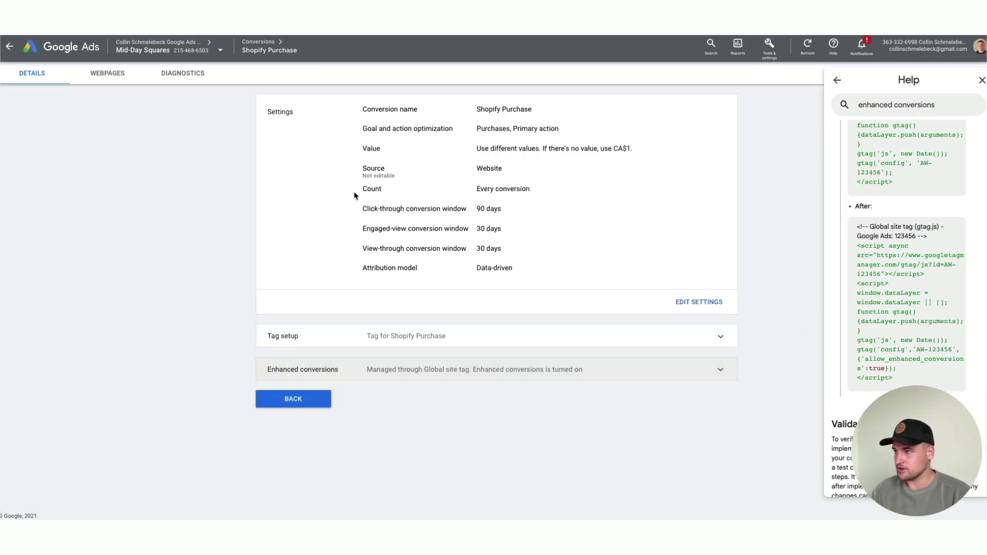
{"action": "left_click", "coordinate": [201, 81]}
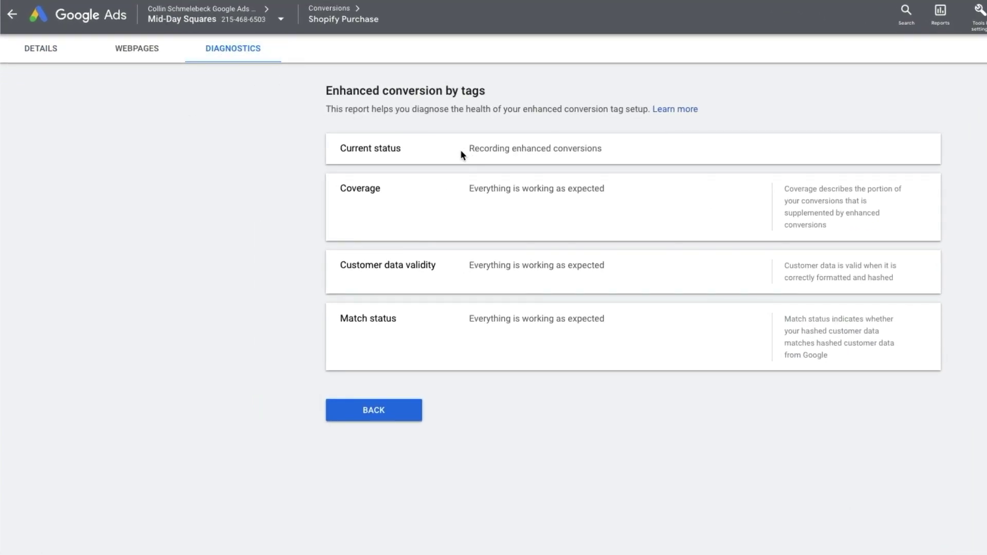
- Highlight the Recording enhanced conversions, Customer data validity, Match status and Coverage rows
{"action": "left_click_drag", "start_coordinate": [468, 148], "coordinate": [603, 149]}
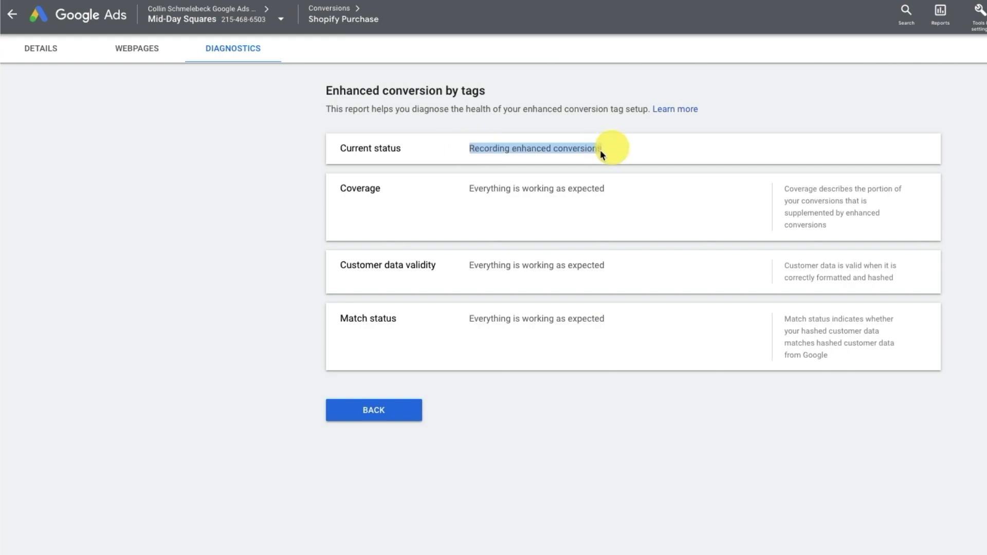
{"action": "left_click", "coordinate": [359, 189]}
{"action": "left_click_drag", "start_coordinate": [340, 265], "coordinate": [461, 267]}
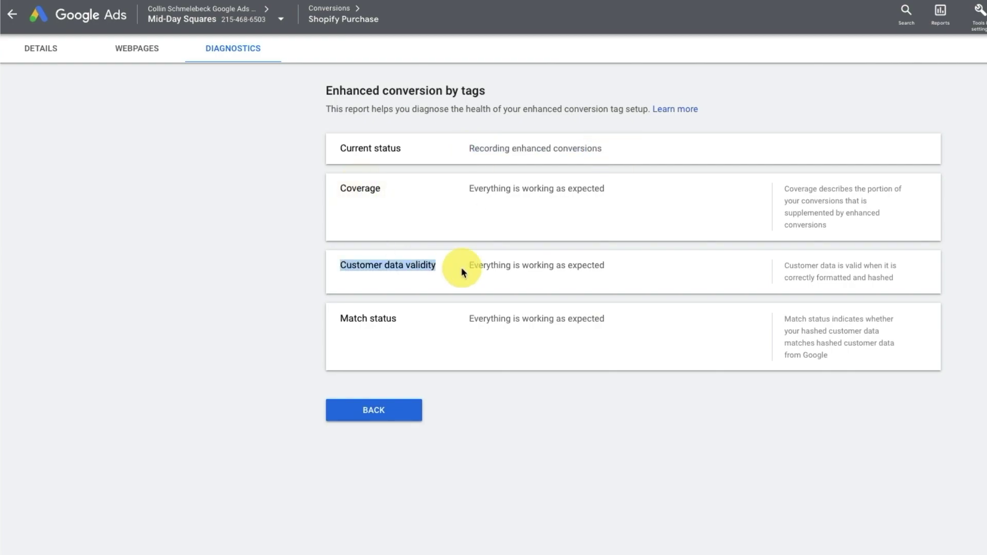
{"action": "left_click_drag", "start_coordinate": [343, 324], "coordinate": [468, 327]}
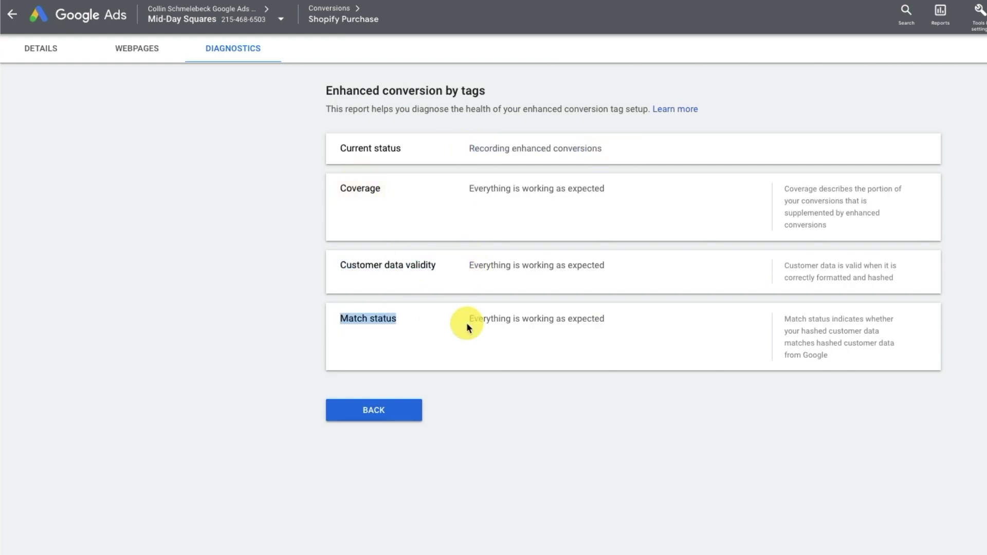
{"action": "left_click_drag", "start_coordinate": [468, 190], "coordinate": [743, 195]}
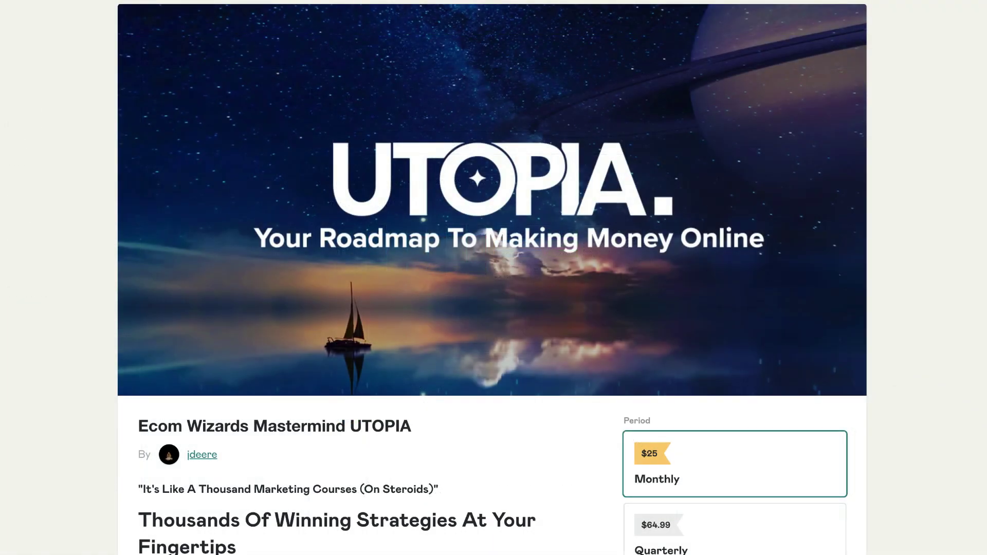
- Scroll down the Ecom Wizards home feed past the Featured posts
{"action": "scroll", "coordinate": [492, 277], "scroll_direction": "down", "scroll_amount": 2}
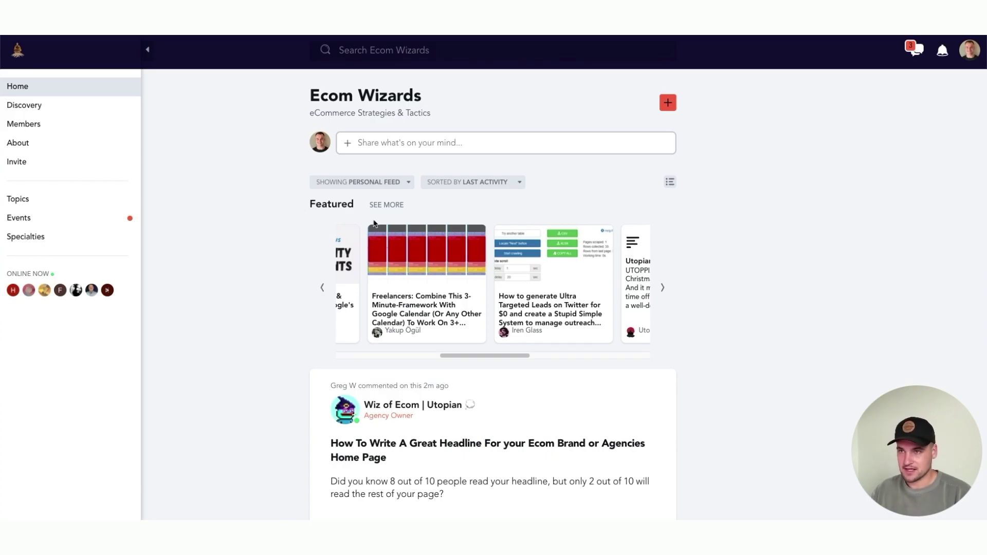
- Open the Topics page from the left sidebar
{"action": "scroll", "coordinate": [714, 272], "scroll_direction": "down", "scroll_amount": 2}
{"action": "scroll", "coordinate": [714, 272], "scroll_direction": "down", "scroll_amount": 1}
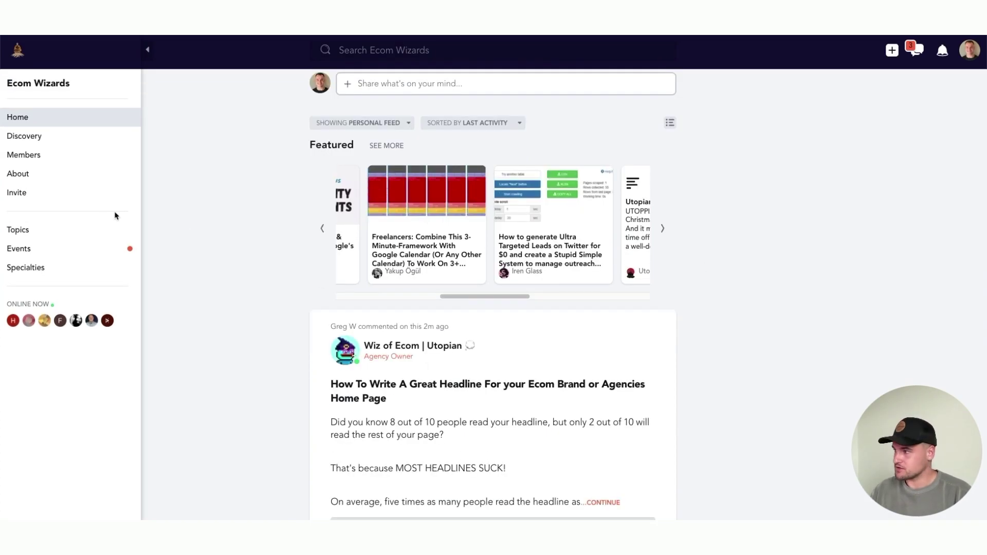
{"action": "left_click", "coordinate": [51, 233]}
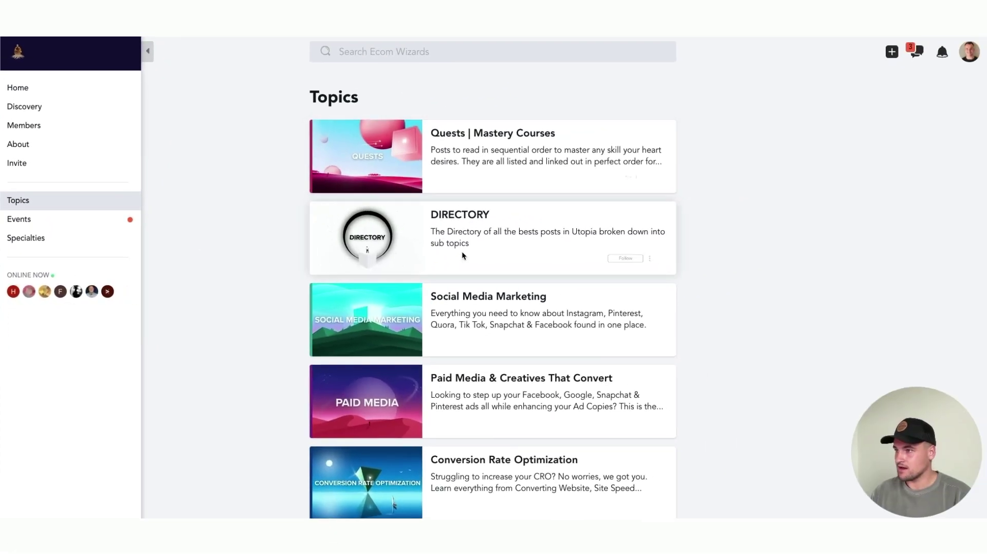
- Browse the topic cards such as Quests, Directory, Social Media Marketing and Paid Media
{"action": "scroll", "coordinate": [464, 255], "scroll_direction": "down", "scroll_amount": 2}
{"action": "scroll", "coordinate": [520, 110], "scroll_direction": "up", "scroll_amount": 2}
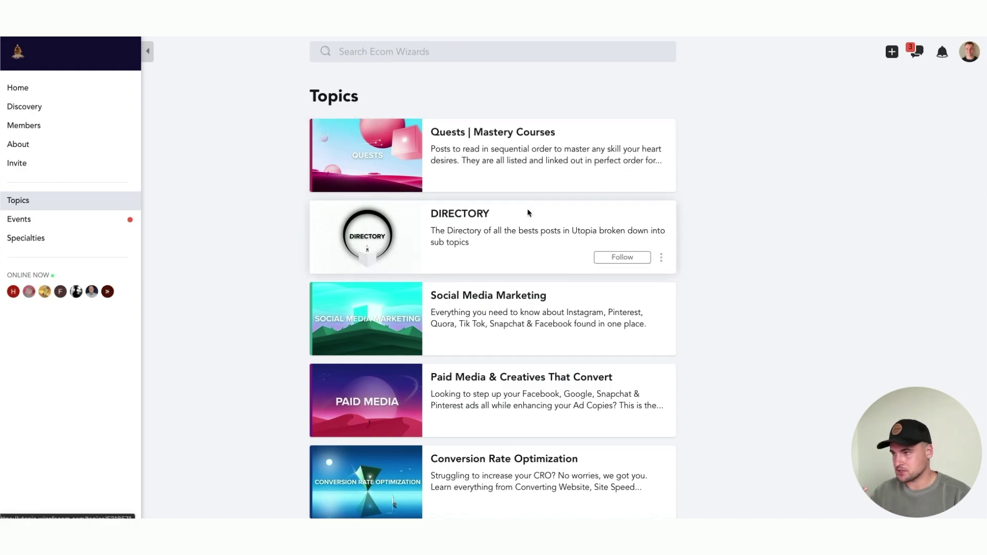
{"action": "scroll", "coordinate": [529, 214], "scroll_direction": "down", "scroll_amount": 2}
{"action": "scroll", "coordinate": [561, 265], "scroll_direction": "down", "scroll_amount": 4}
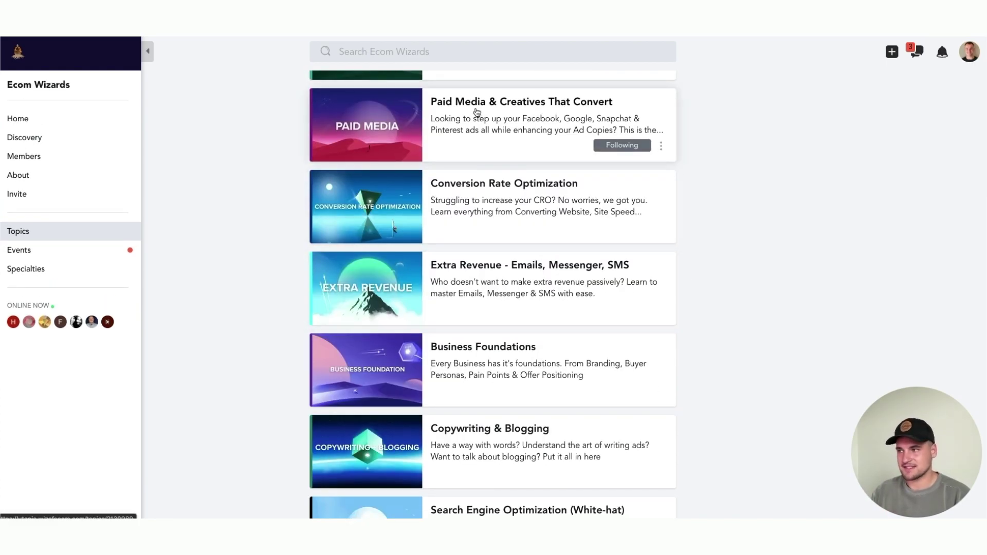
{"action": "scroll", "coordinate": [480, 164], "scroll_direction": "down", "scroll_amount": 1}
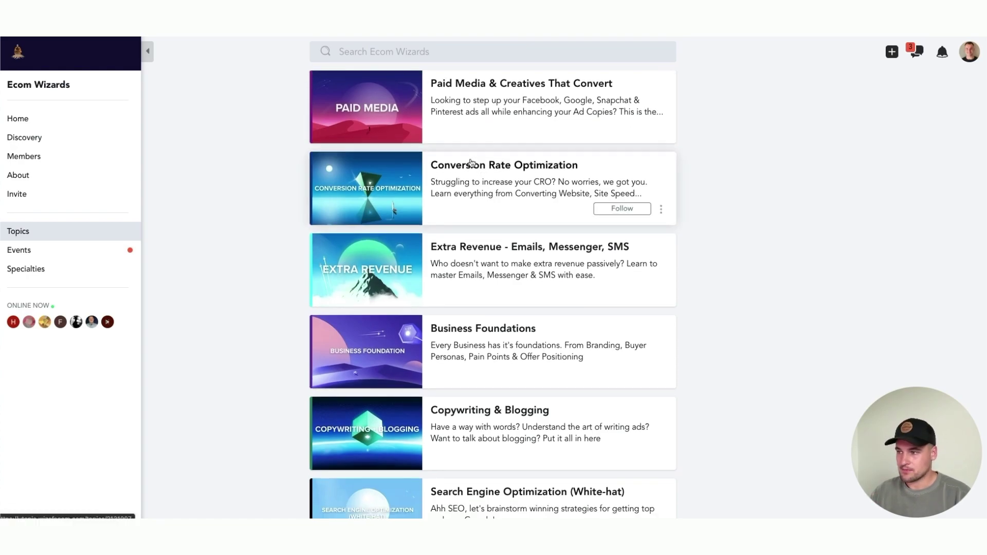
{"action": "scroll", "coordinate": [560, 287], "scroll_direction": "down", "scroll_amount": 5}
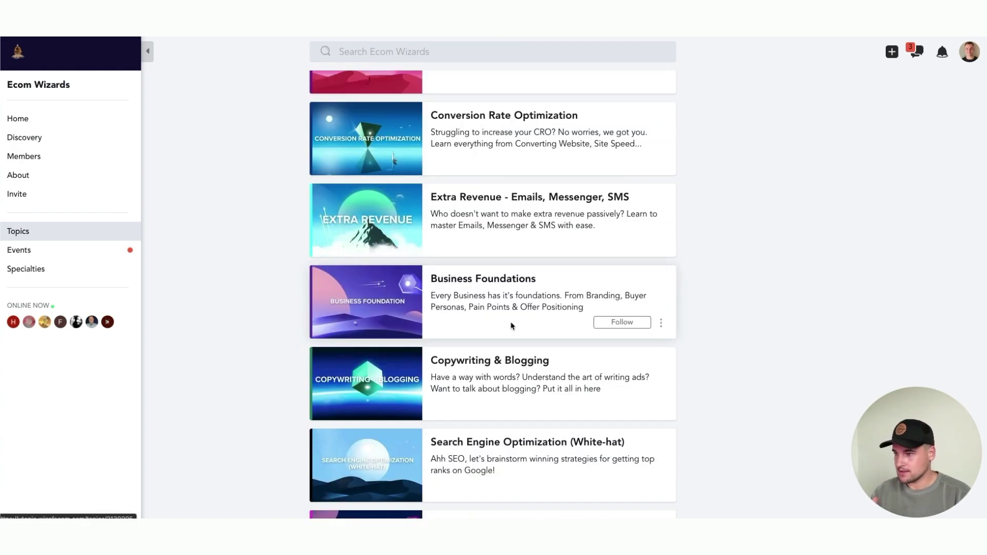
{"action": "scroll", "coordinate": [549, 338], "scroll_direction": "down", "scroll_amount": 5}
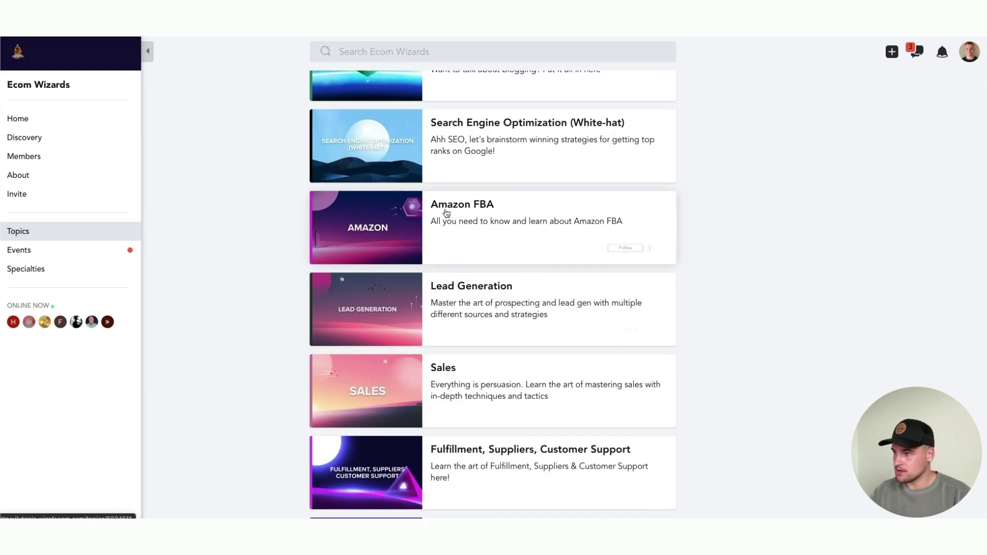
{"action": "scroll", "coordinate": [470, 368], "scroll_direction": "down", "scroll_amount": 8}
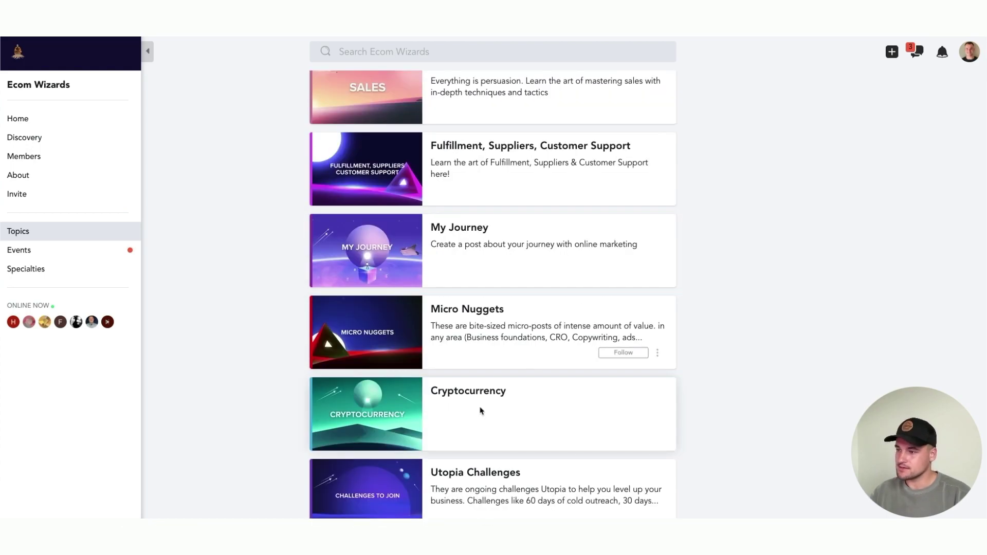
{"action": "scroll", "coordinate": [493, 411], "scroll_direction": "down", "scroll_amount": 5}
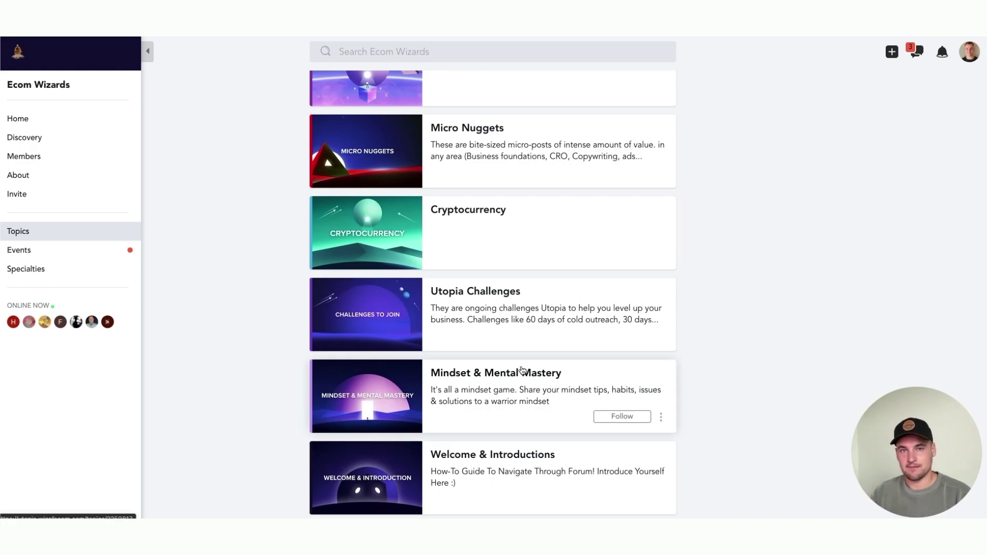
{"action": "scroll", "coordinate": [521, 363], "scroll_direction": "up", "scroll_amount": 15}
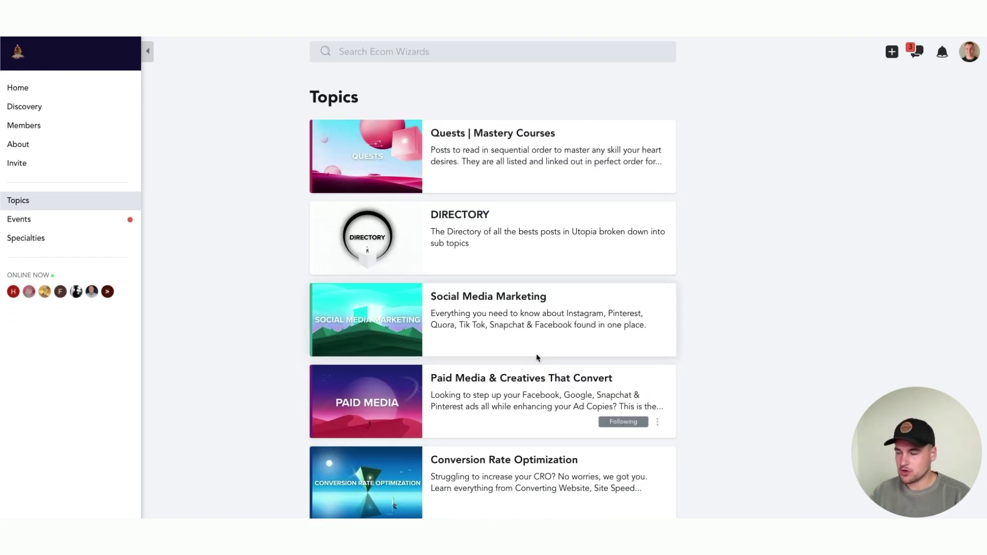